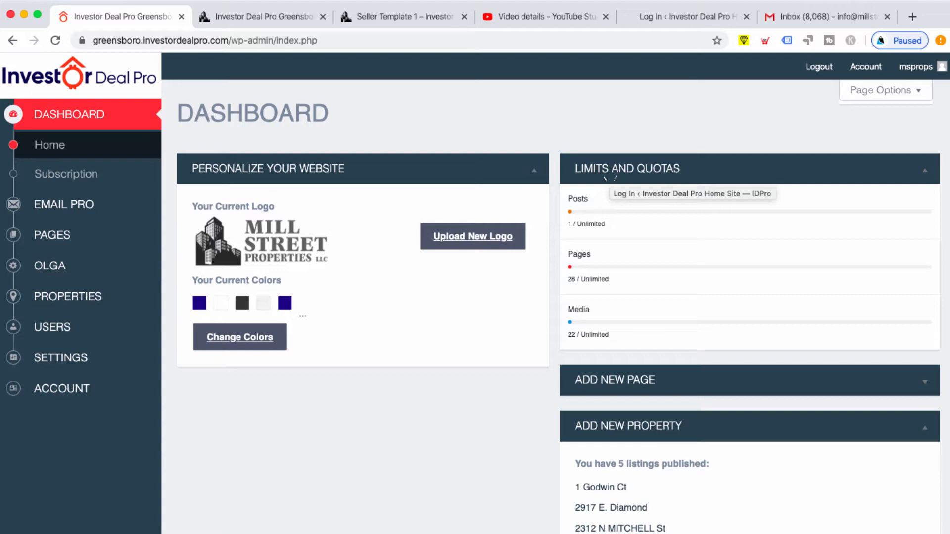
# Step: Check the public website's home page, then return to the dashboard and open the general settings
pyautogui.click(264, 16)
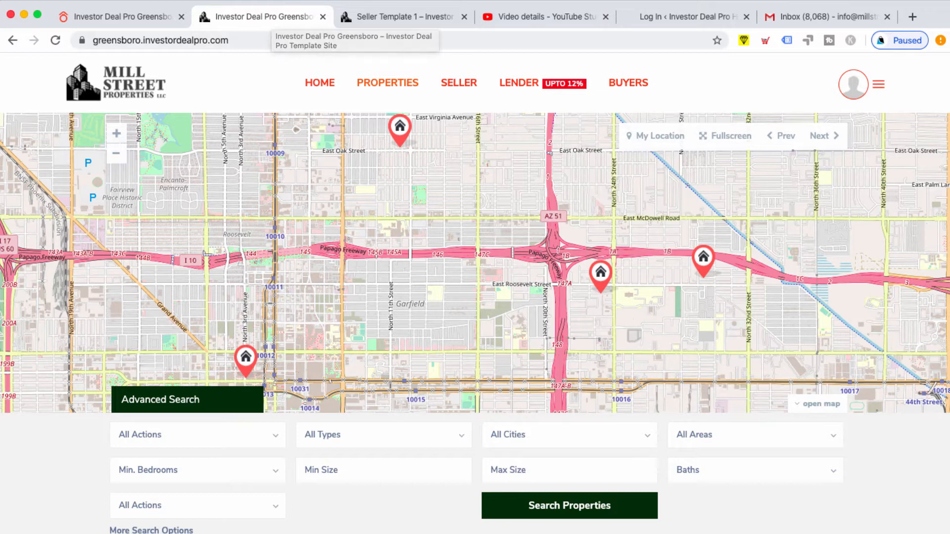
pyautogui.click(122, 17)
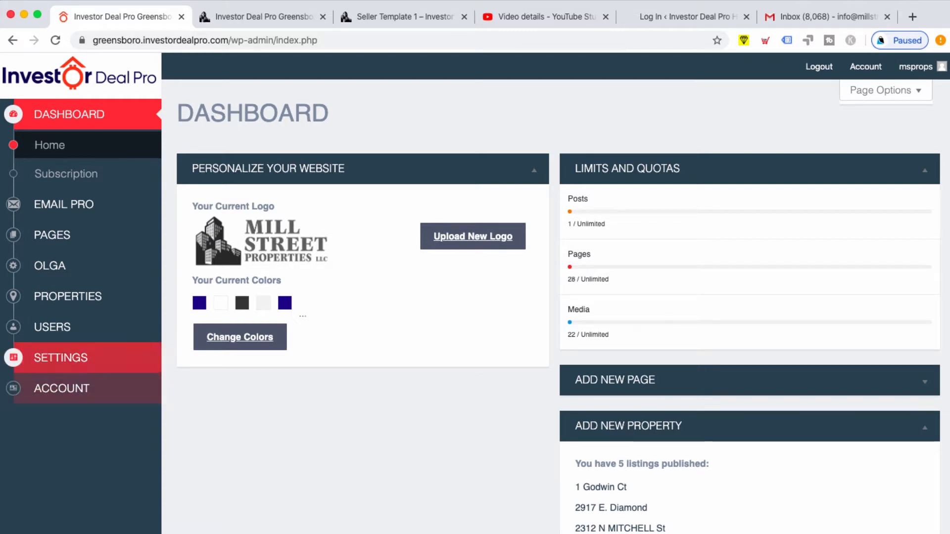
pyautogui.moveTo(74, 358)
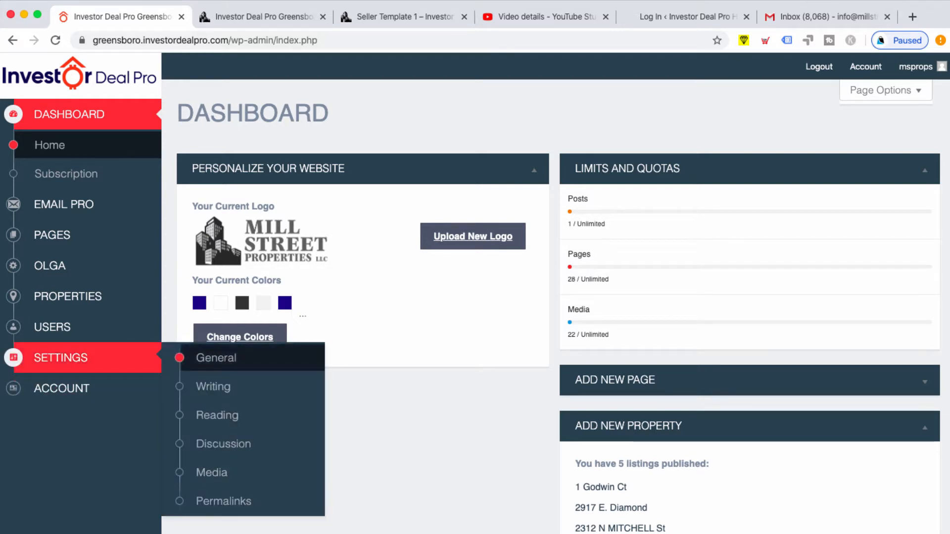
pyautogui.click(216, 358)
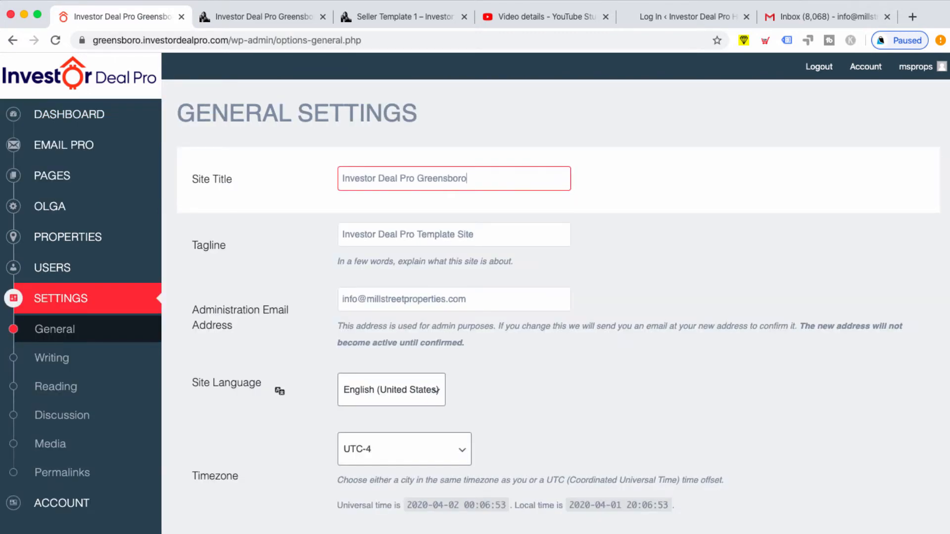
# Step: Replace the site title with "Cash For NC Houses"
pyautogui.moveTo(233, 179); pyautogui.dragTo(193, 180)
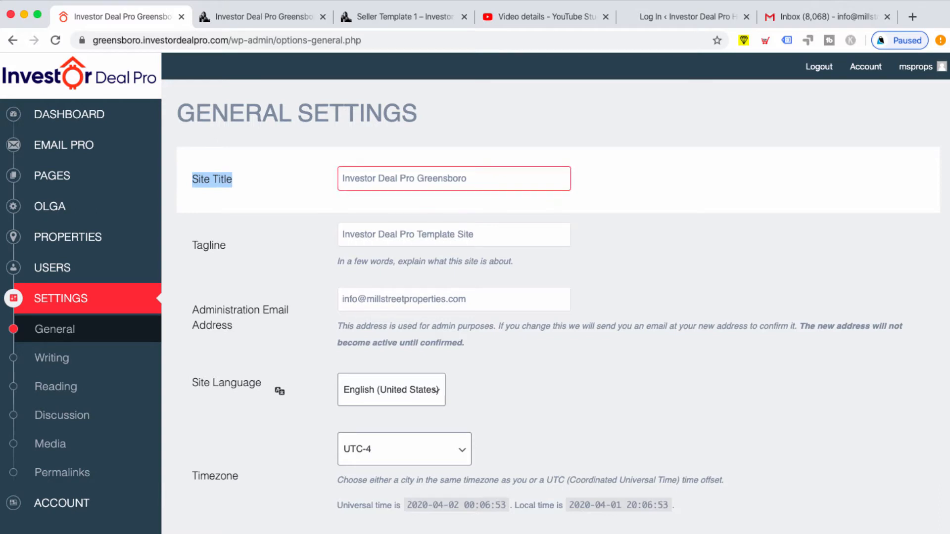
pyautogui.click(468, 178)
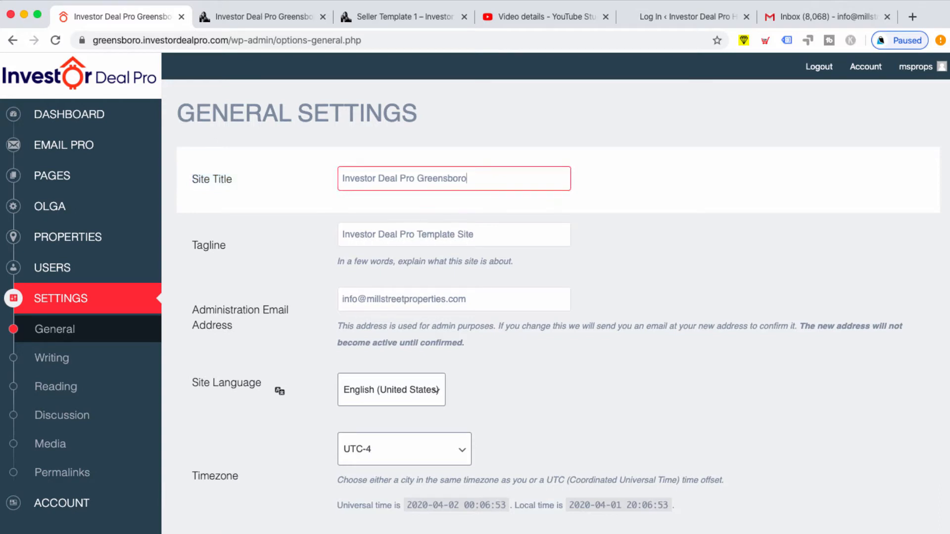
pyautogui.moveTo(467, 178); pyautogui.dragTo(342, 178)
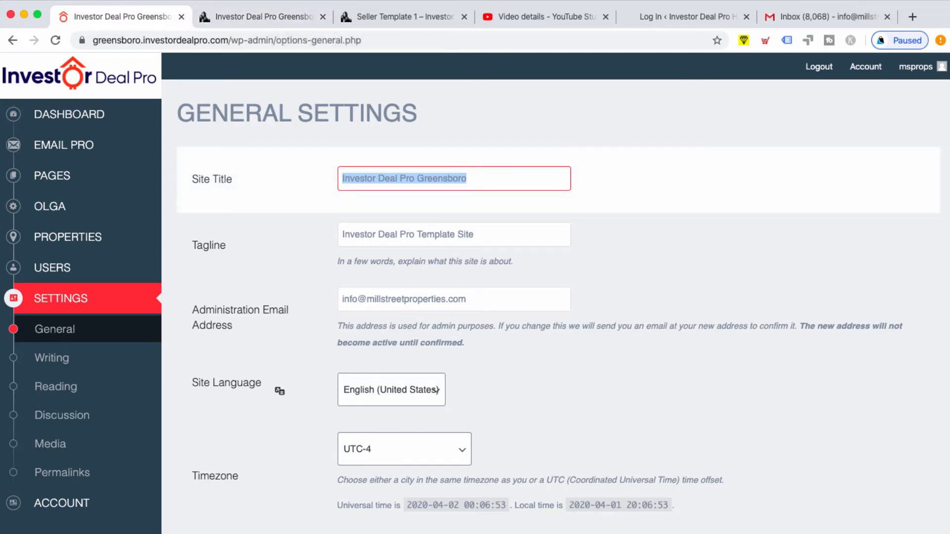
pyautogui.write('C')
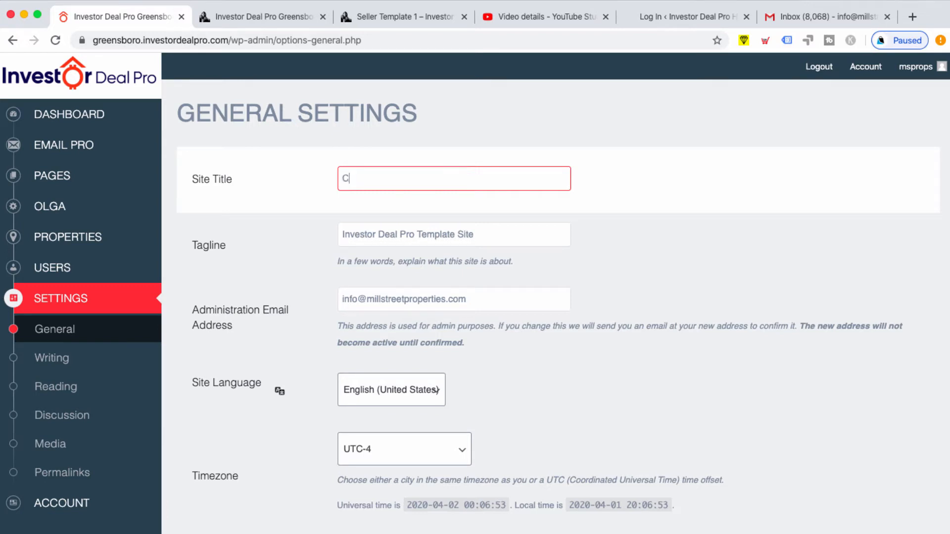
pyautogui.write('ash For NC Houses')
pyautogui.press('Tab')
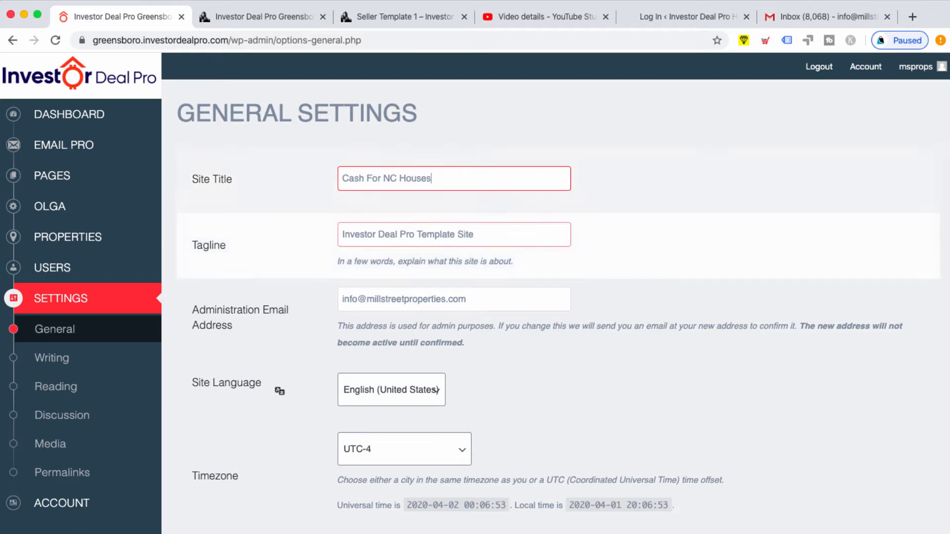
# Step: Replace the template tagline with "We Buy North Carolina Houses"
pyautogui.hotkey('shift', 'Left')
pyautogui.hotkey('shift', 'Left')
pyautogui.hotkey('shift', 'Left')
pyautogui.hotkey('shift', 'Left')
pyautogui.hotkey('shift', 'Left')
pyautogui.hotkey('shift', 'Left')
pyautogui.hotkey('shift', 'Left')
pyautogui.hotkey('shift', 'Left')
pyautogui.hotkey('shift', 'Left')
pyautogui.hotkey('shift', 'Left')
pyautogui.hotkey('shift', 'Left')
pyautogui.hotkey('shift', 'Left')
pyautogui.hotkey('shift', 'Left')
pyautogui.hotkey('shift', 'Left')
pyautogui.hotkey('shift', 'Left')
pyautogui.hotkey('shift', 'Left')
pyautogui.hotkey('shift', 'Left')
pyautogui.hotkey('shift', 'Left')
pyautogui.hotkey('shift', 'Left')
pyautogui.hotkey('shift', 'Left')
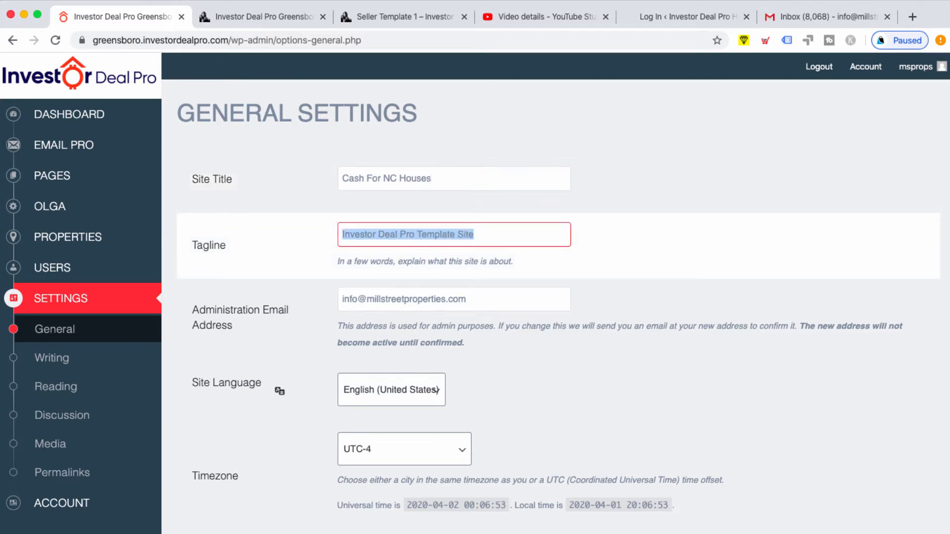
pyautogui.write('We Bu')
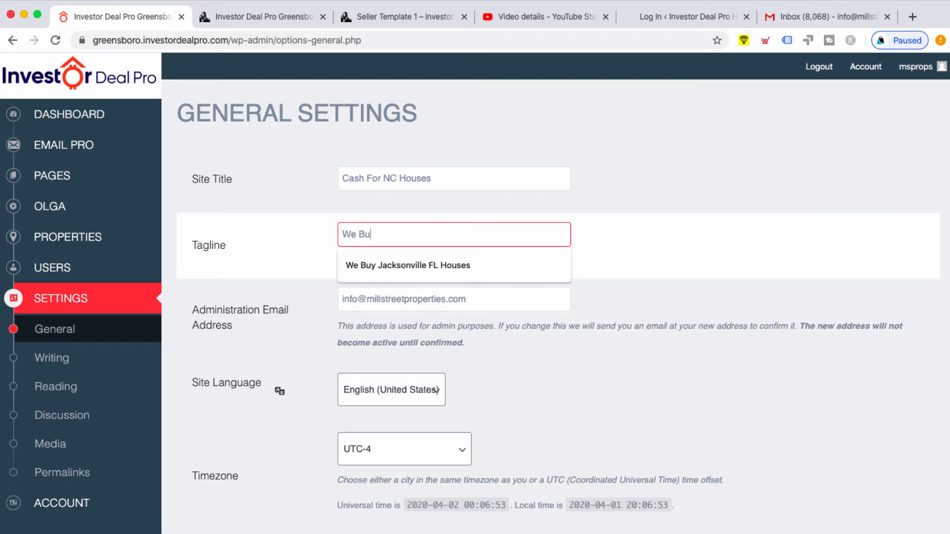
pyautogui.write('y North Caro')
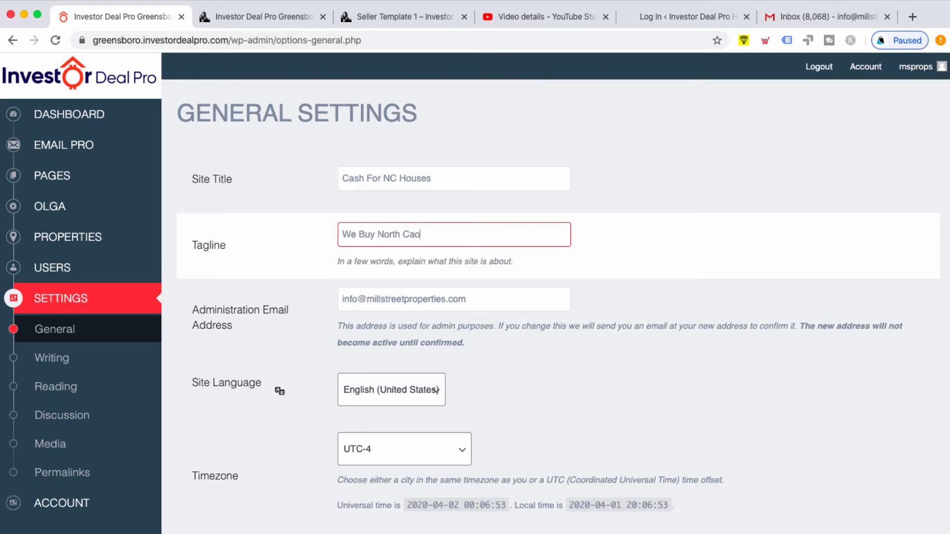
pyautogui.write('lina Houses')
# Step: Set the site tagline to "We Buy Houses Cash or Terms"
pyautogui.press('super+a')
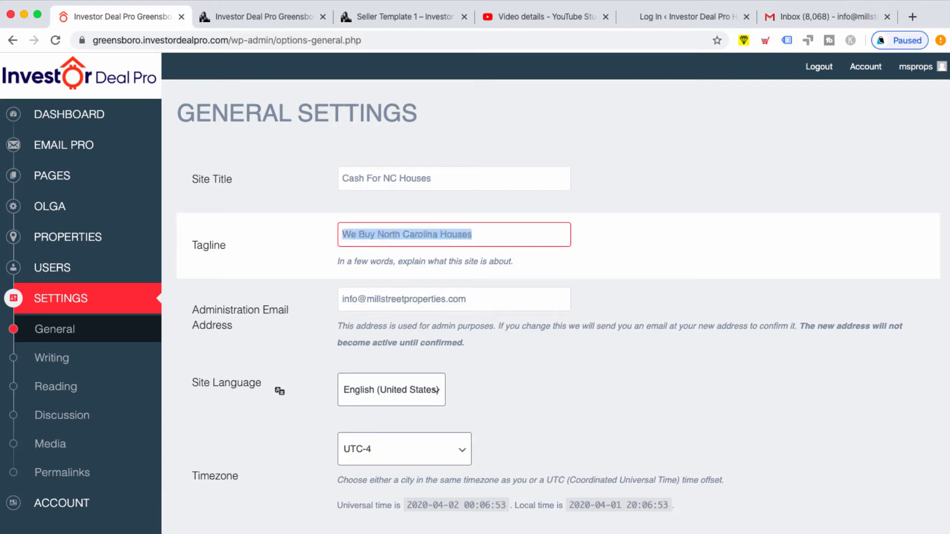
pyautogui.write('We But')
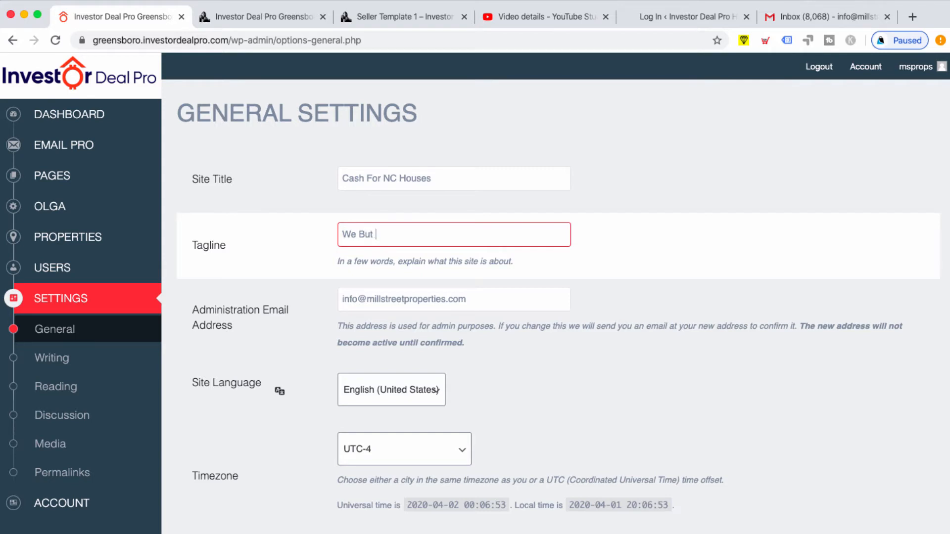
pyautogui.press('BackSpace')
pyautogui.write('y Houses Cash or Terms')
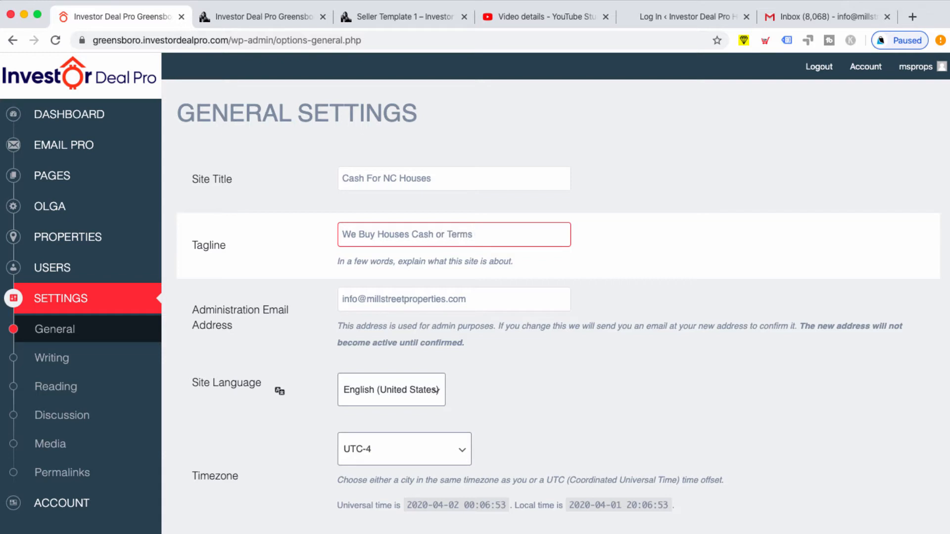
# Step: Review the administration email address in the general settings
pyautogui.press('Tab')
pyautogui.press('Right')
pyautogui.press('Escape')
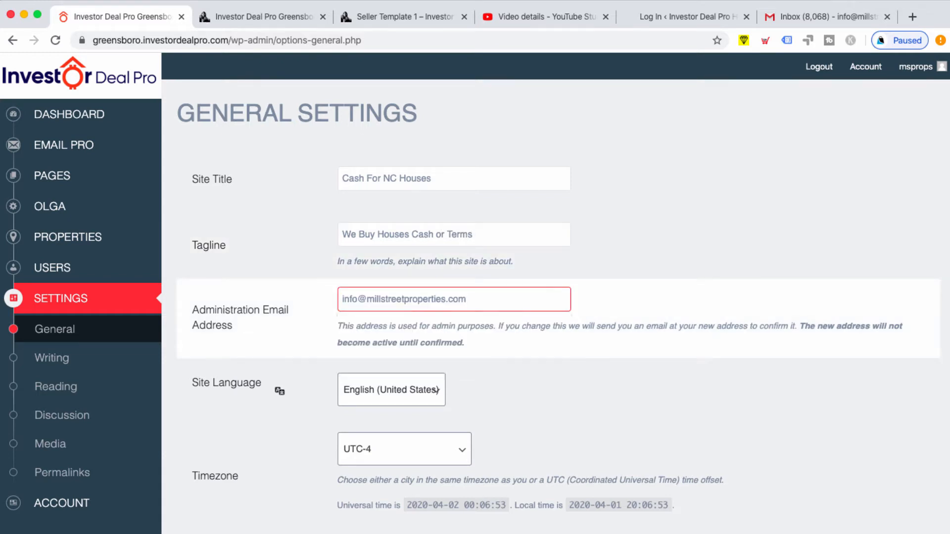
pyautogui.moveTo(471, 299); pyautogui.dragTo(340, 300)
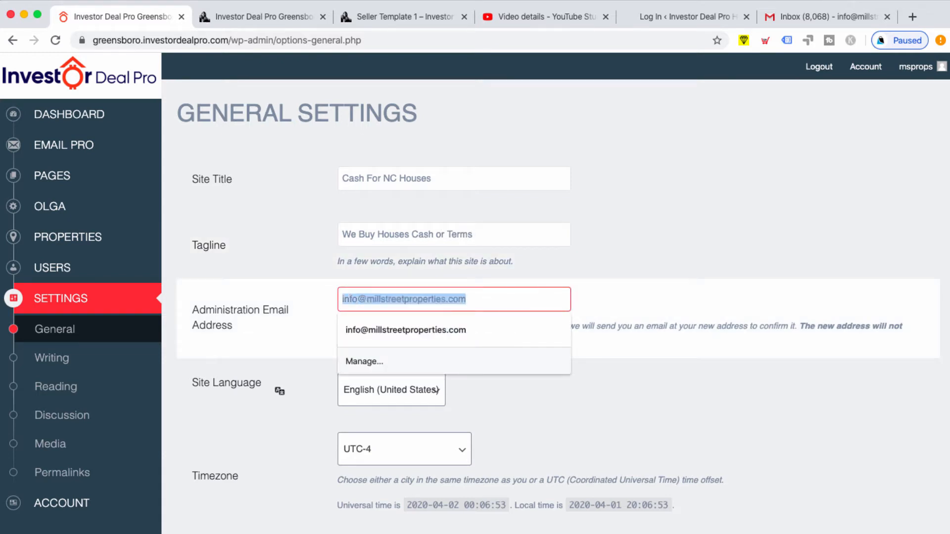
pyautogui.click(317, 300)
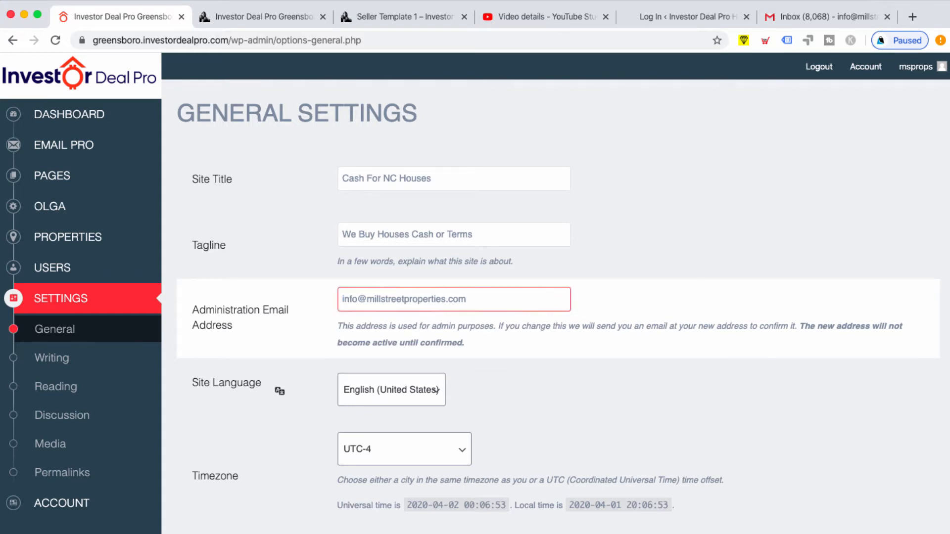
# Step: Set the site's timezone to the city New York and save the general settings
pyautogui.scroll(-3, 277, 449)
pyautogui.scroll(-1, 317, 391)
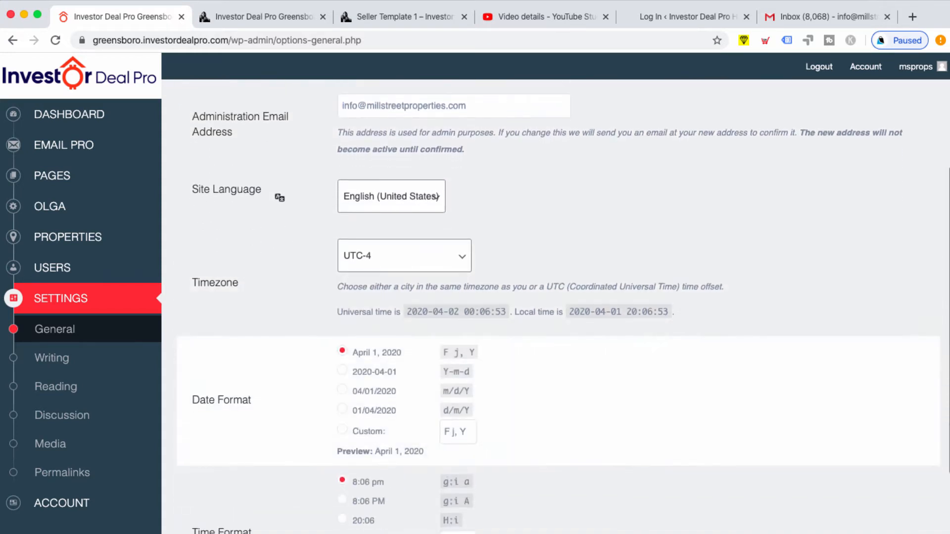
pyautogui.moveTo(192, 283); pyautogui.dragTo(234, 283)
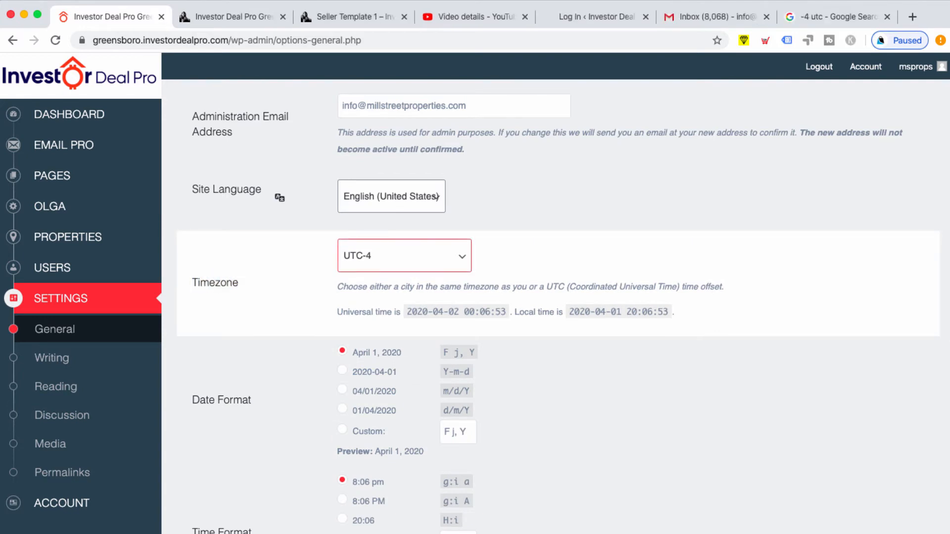
pyautogui.click(404, 256)
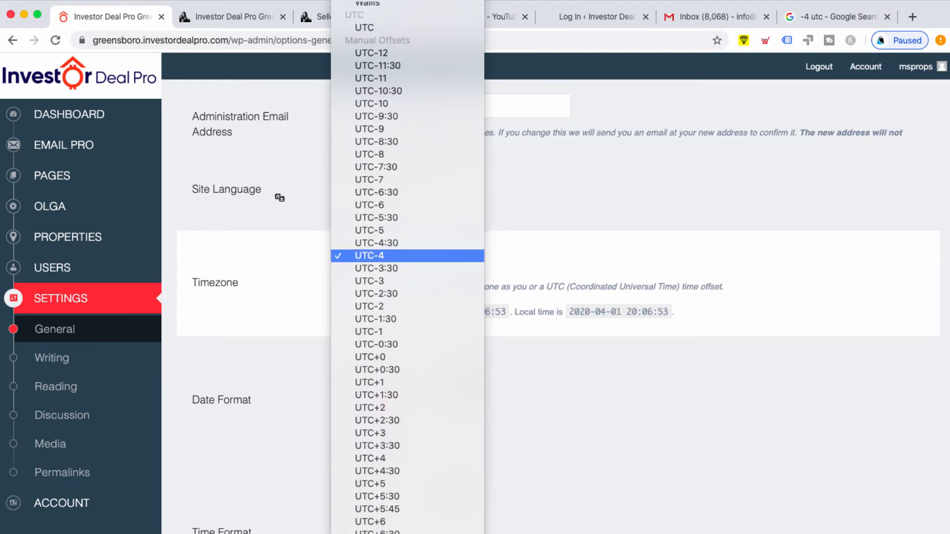
pyautogui.scroll(10, 406, 272)
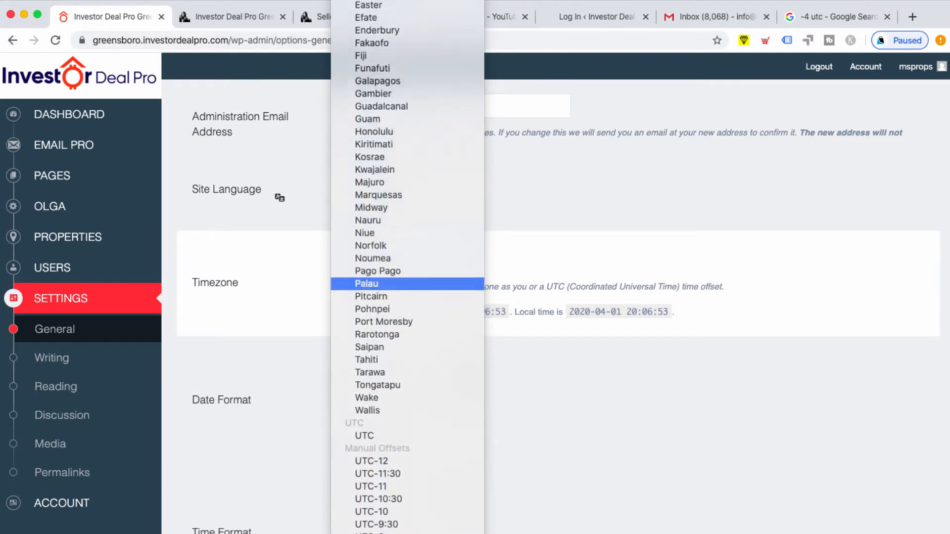
pyautogui.scroll(20, 406, 277)
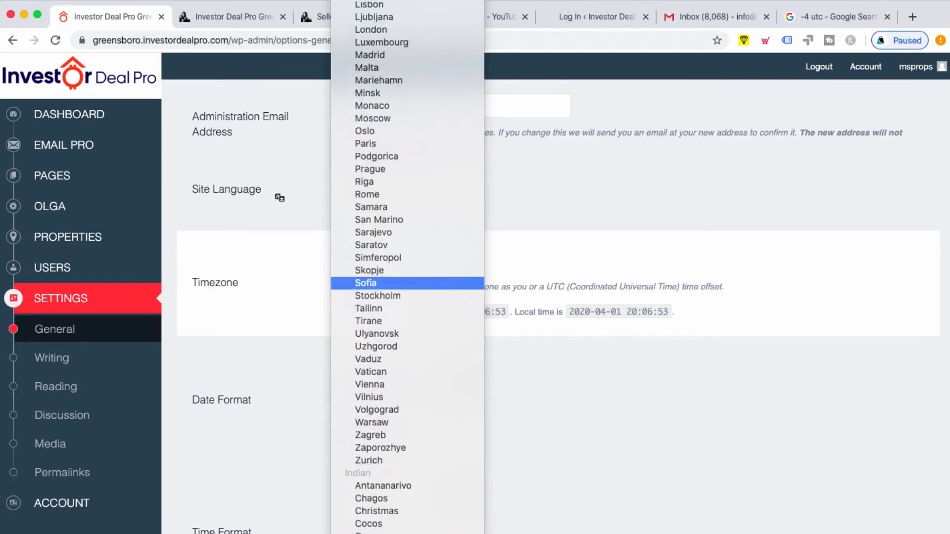
pyautogui.scroll(20, 405, 282)
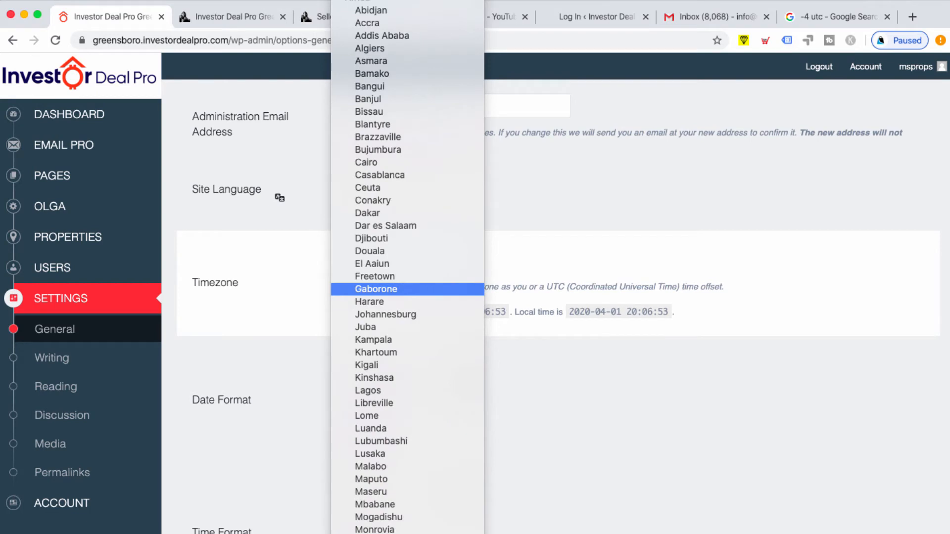
pyautogui.scroll(-10, 406, 287)
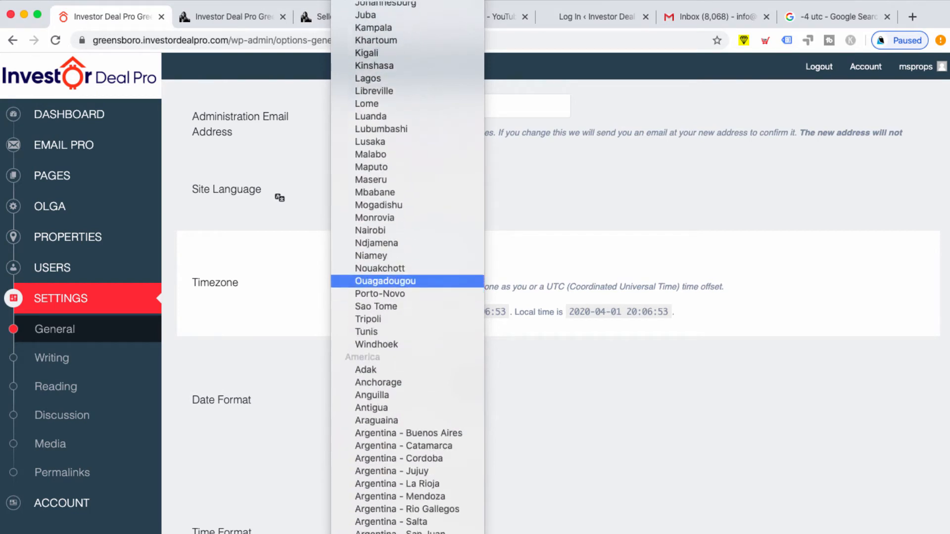
pyautogui.scroll(10, 406, 287)
pyautogui.scroll(-10, 406, 287)
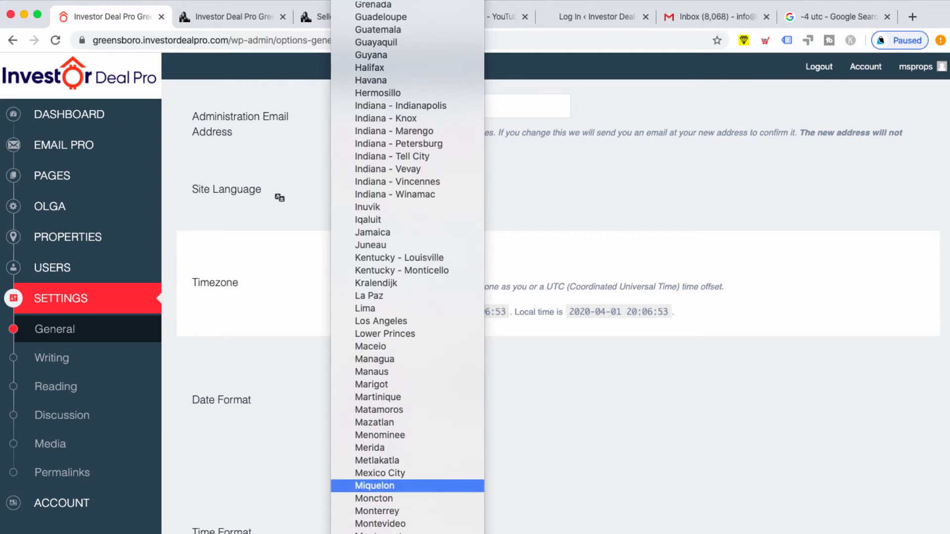
pyautogui.scroll(-2, 407, 500)
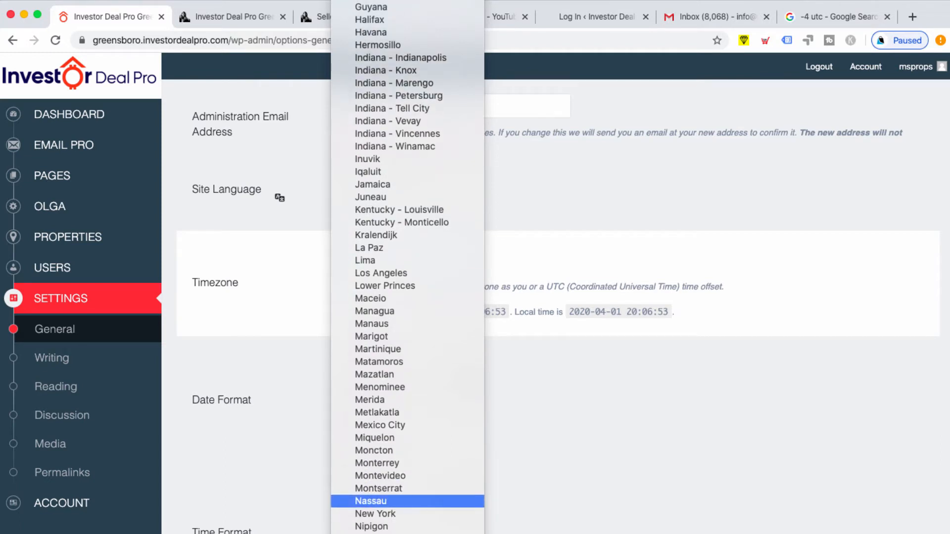
pyautogui.scroll(10, 407, 268)
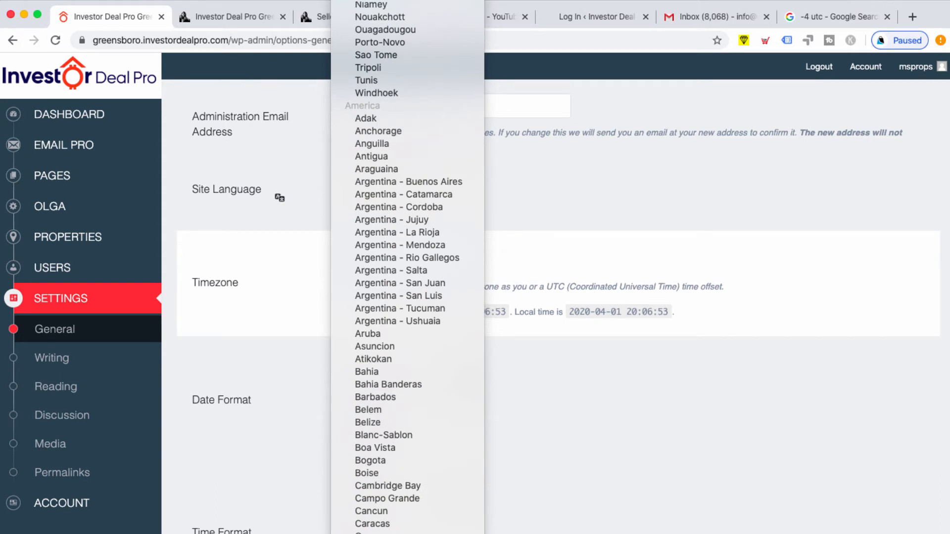
pyautogui.scroll(4, 407, 267)
pyautogui.scroll(-12, 408, 267)
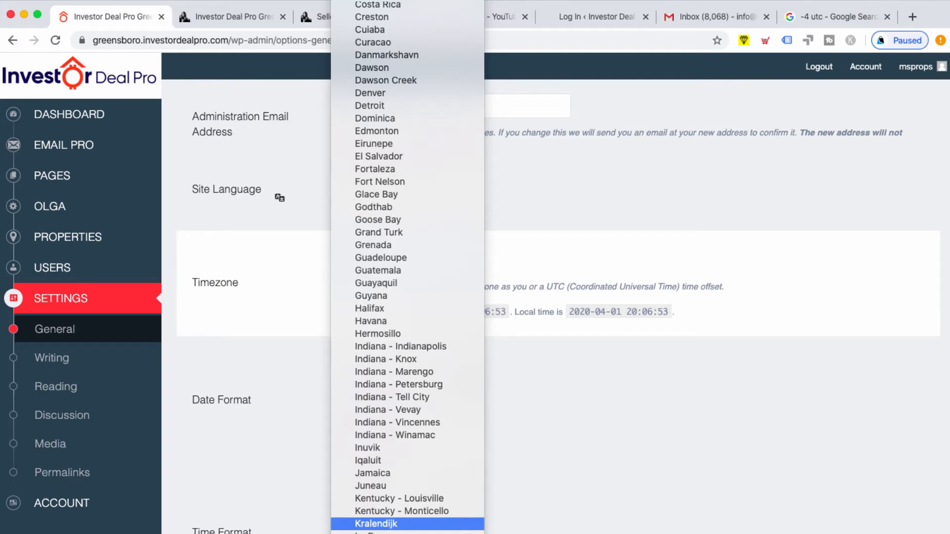
pyautogui.scroll(-6, 408, 268)
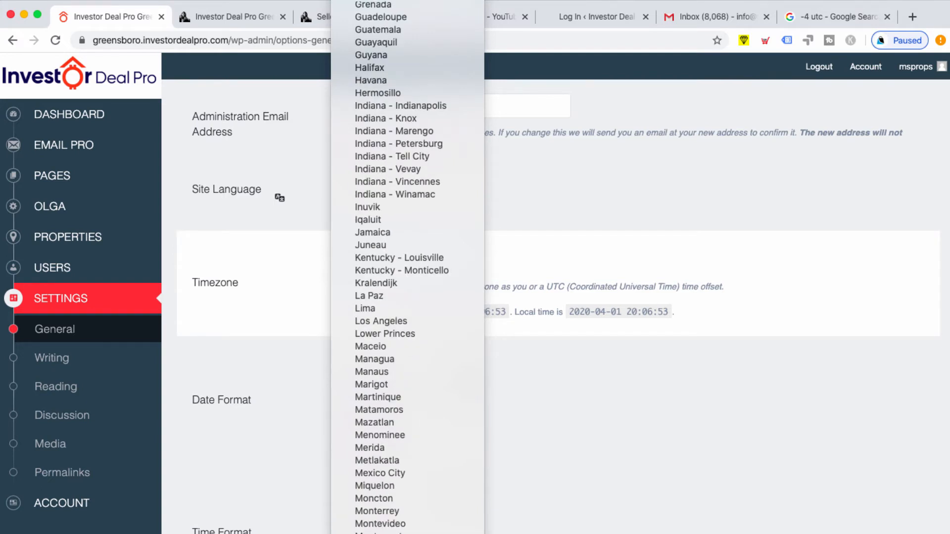
pyautogui.press('Escape')
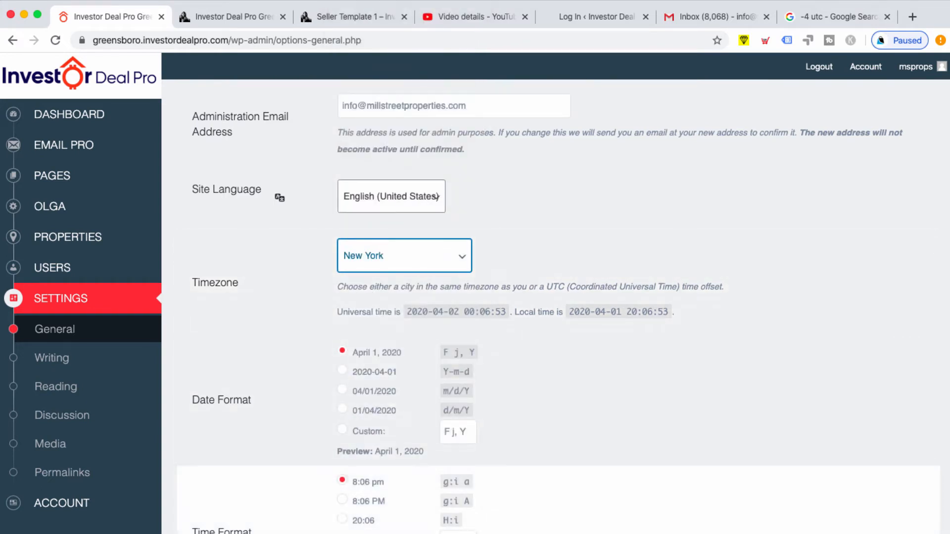
pyautogui.scroll(-4, 564, 307)
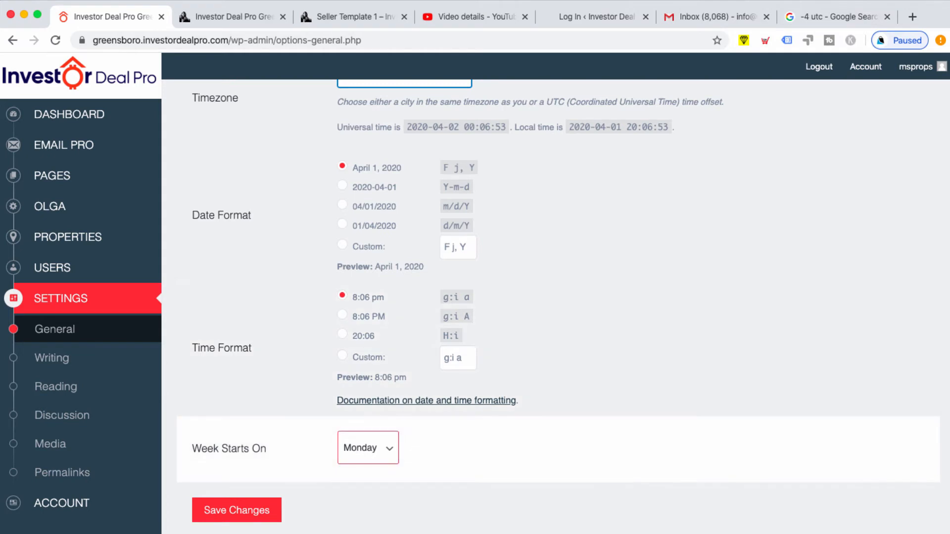
pyautogui.click(236, 510)
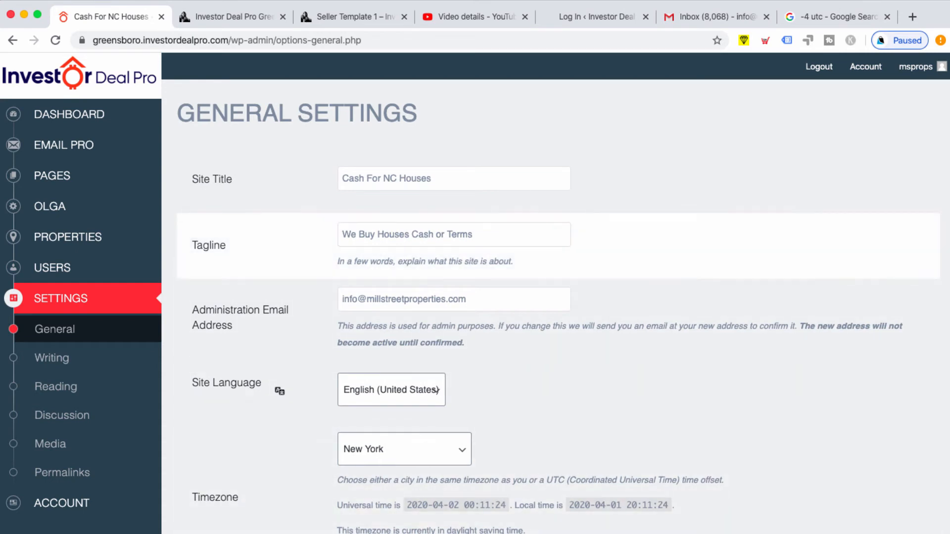
# Step: Open the writing settings and review the default post category and default post format
pyautogui.click(52, 358)
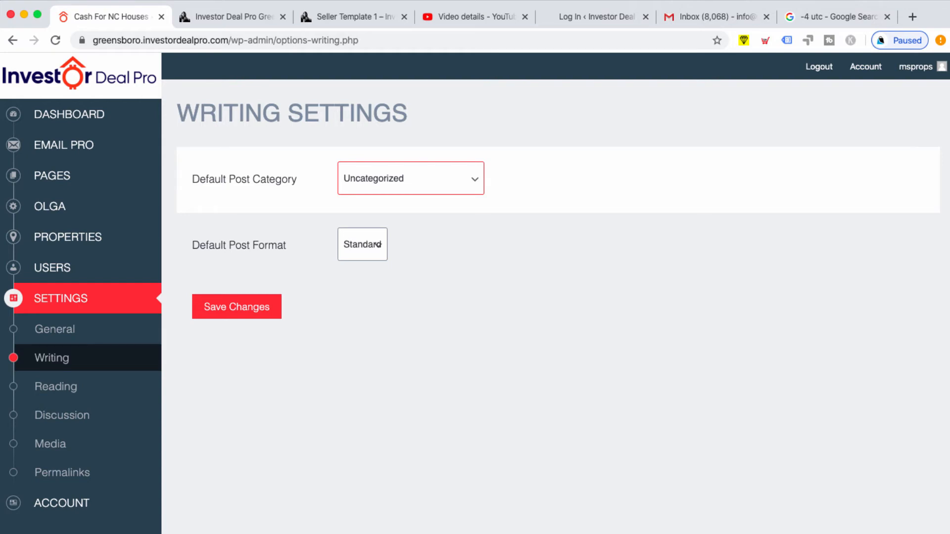
pyautogui.press('Tab')
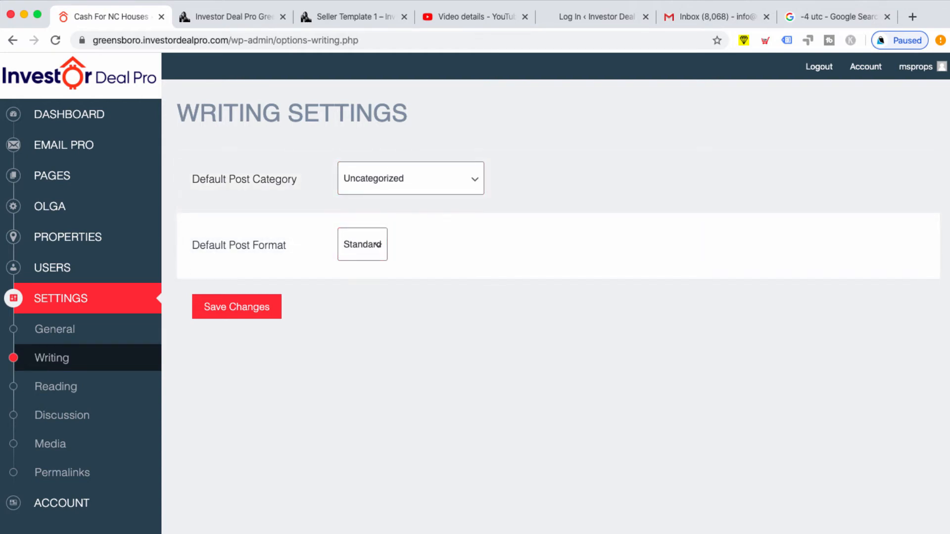
# Step: Open the reading settings and review the homepage display, post and feed limits, and search engine visibility options
pyautogui.hotkey('shift', 'Tab')
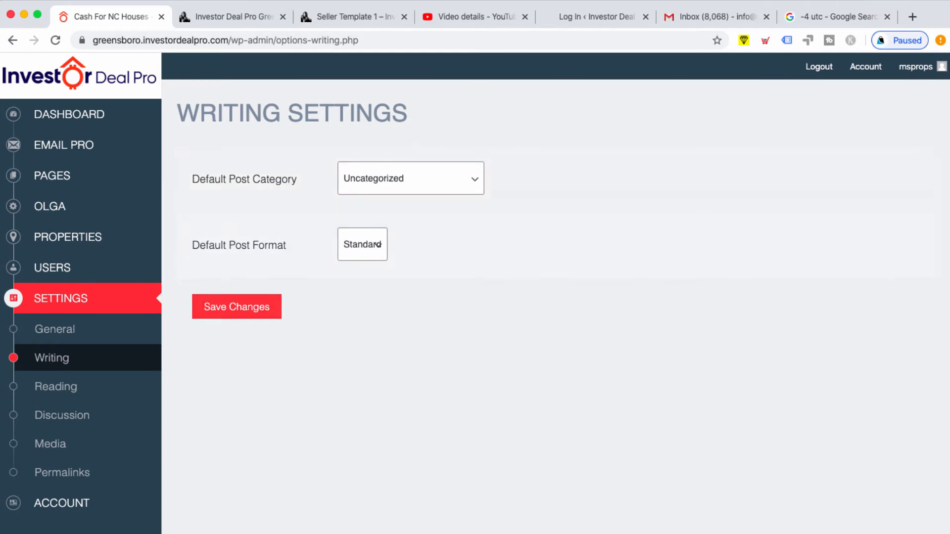
pyautogui.click(56, 387)
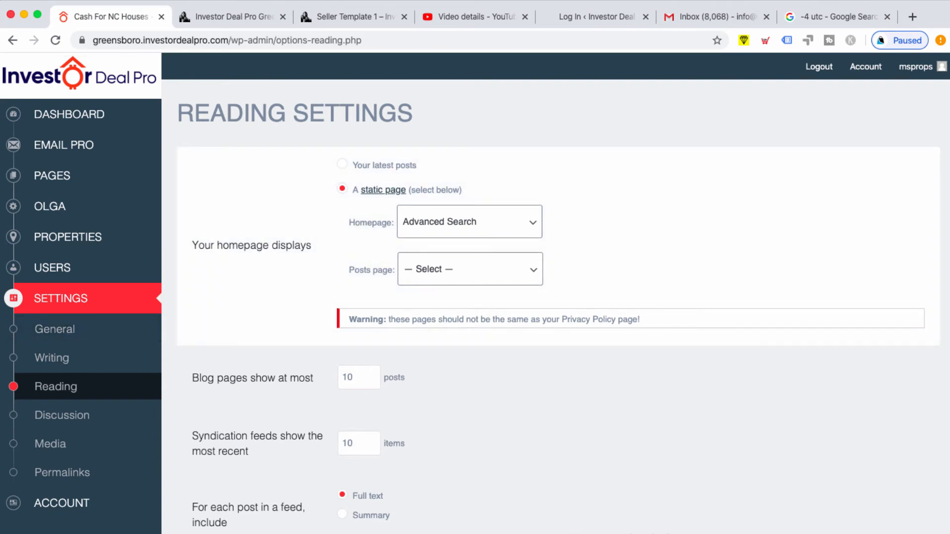
pyautogui.scroll(-3, 558, 315)
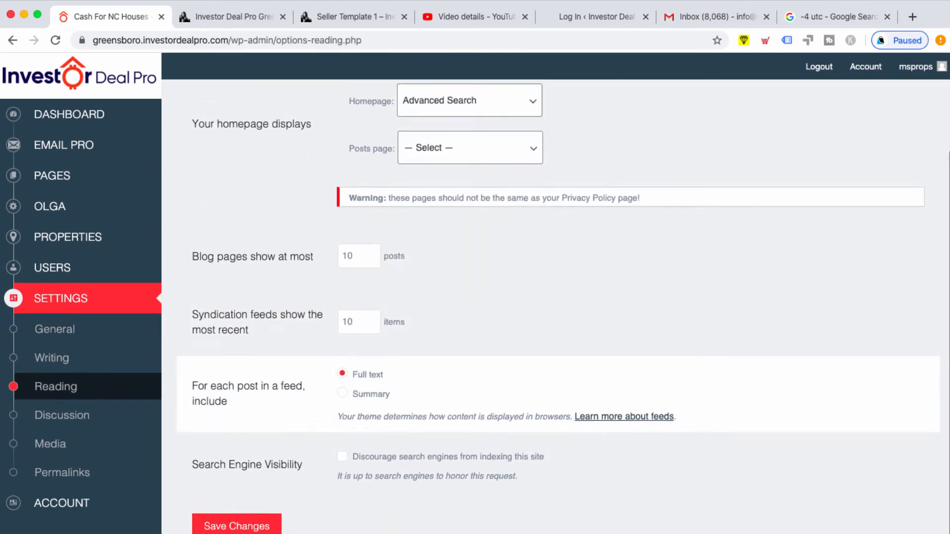
pyautogui.scroll(3, 559, 314)
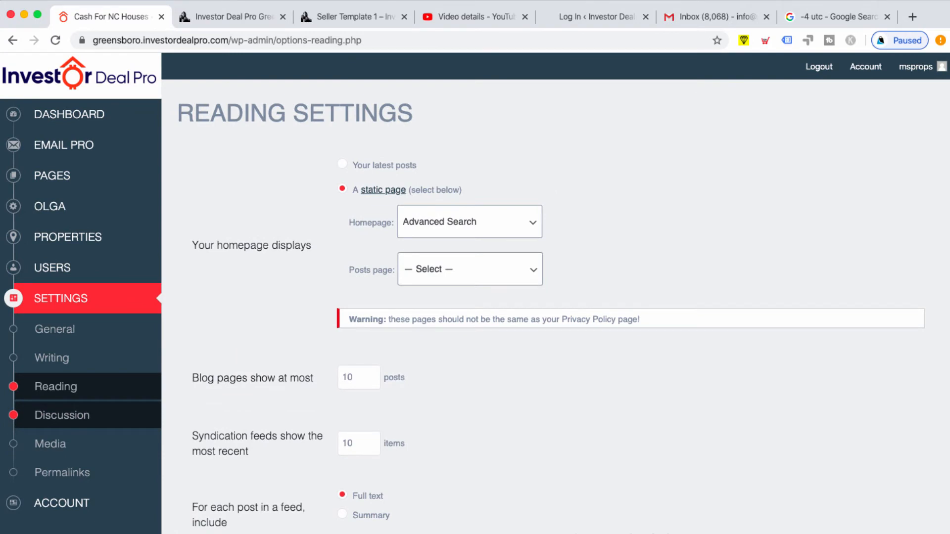
# Step: Open the discussion settings and review the default post, comment, email notification and comment approval options
pyautogui.click(62, 415)
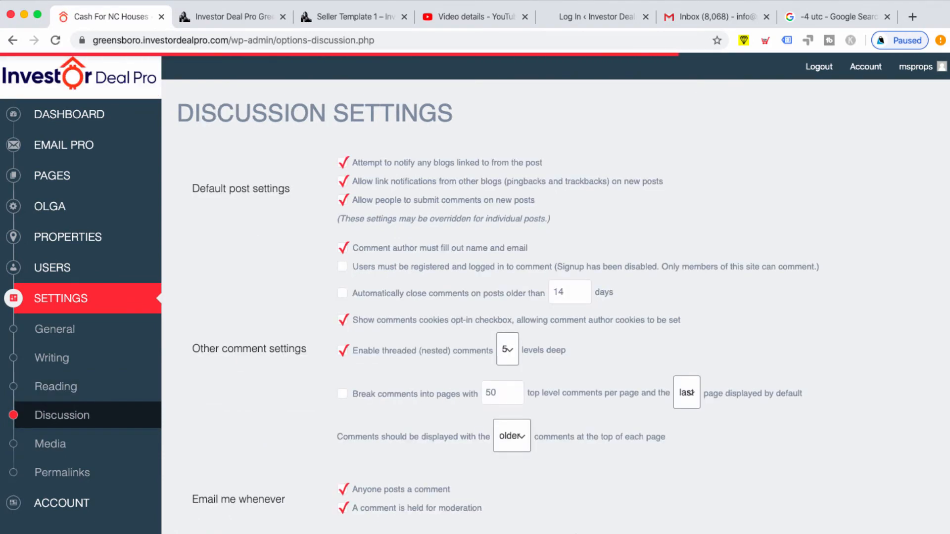
pyautogui.scroll(-2, 558, 315)
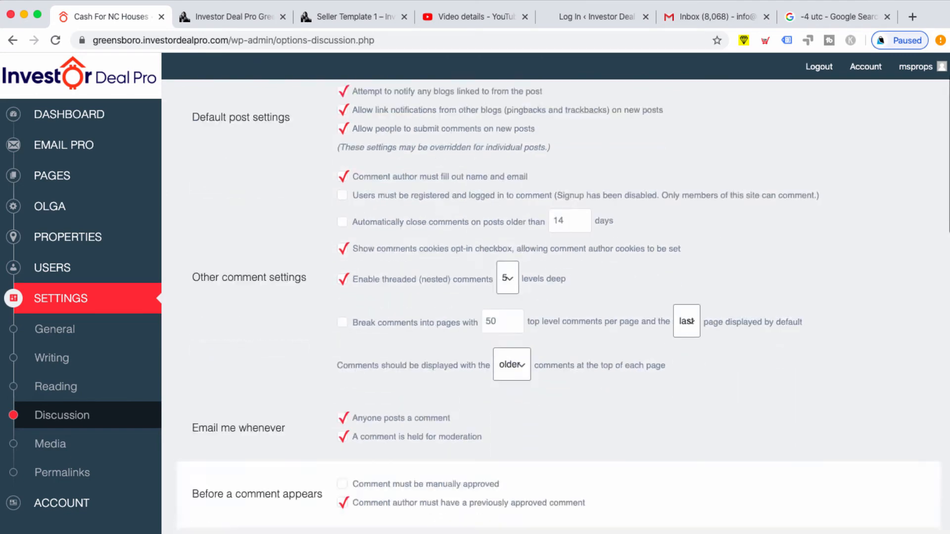
pyautogui.scroll(-10, 558, 315)
pyautogui.scroll(12, 558, 315)
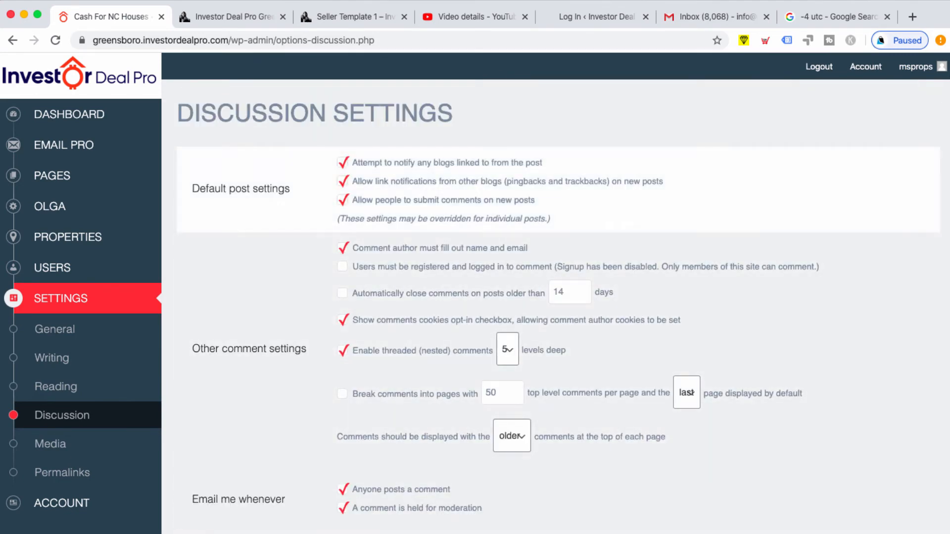
pyautogui.scroll(-6, 558, 315)
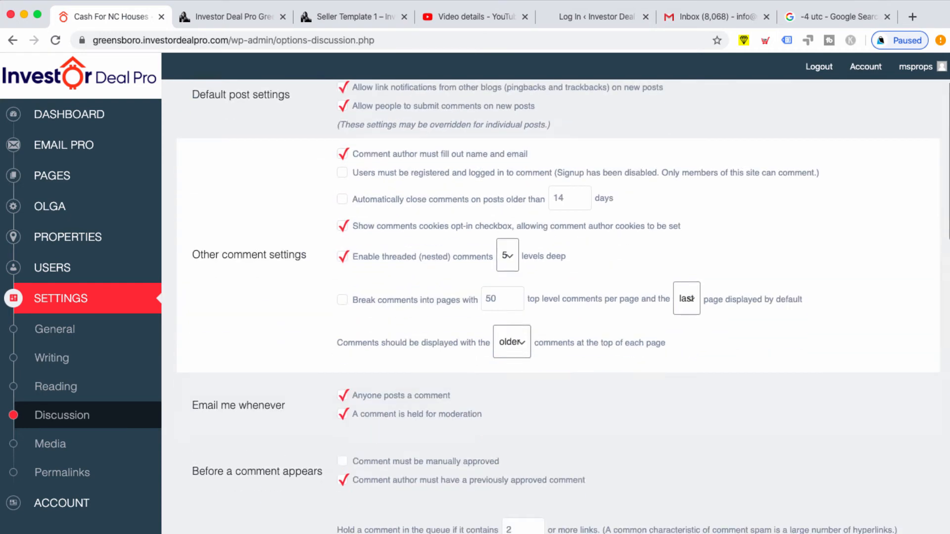
pyautogui.scroll(7, 558, 307)
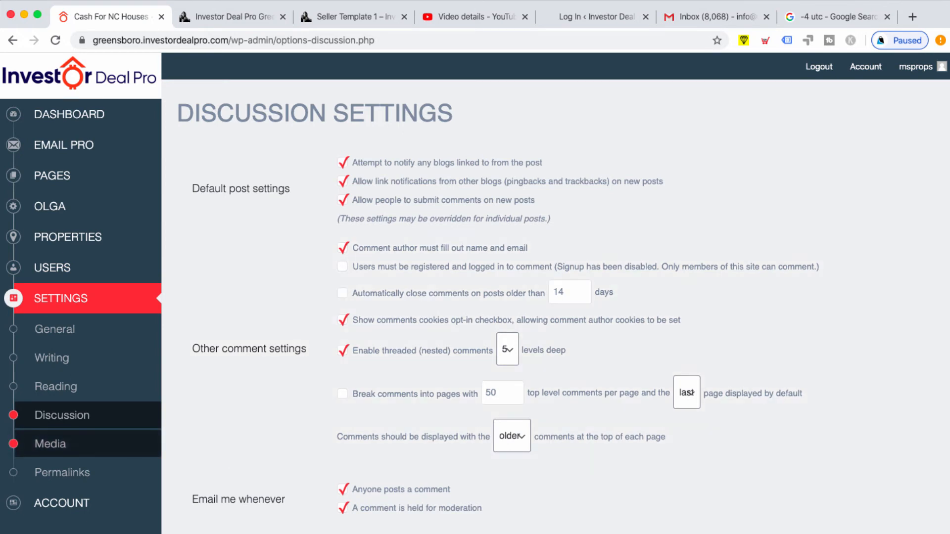
# Step: Open the media settings and review the thumbnail, medium and large image size dimensions
pyautogui.click(50, 444)
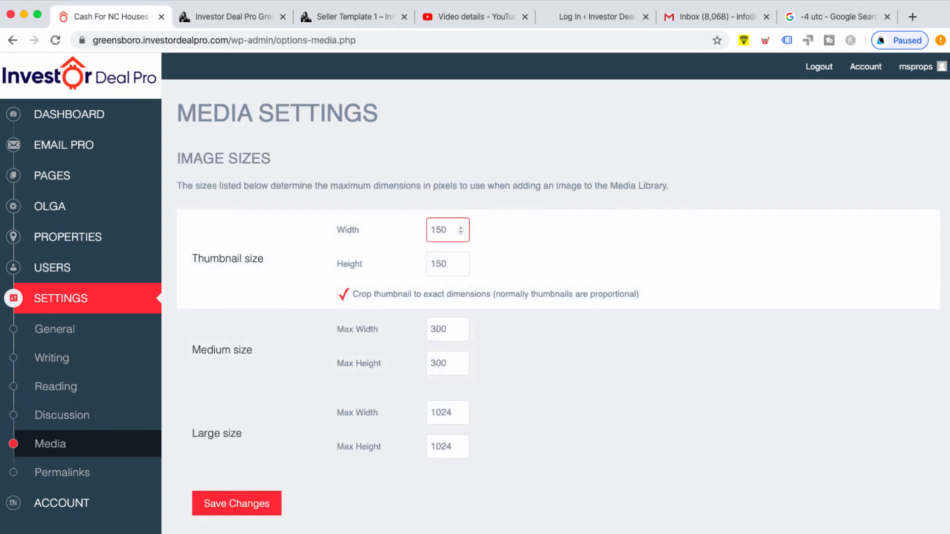
pyautogui.doubleClick(447, 230)
pyautogui.doubleClick(447, 264)
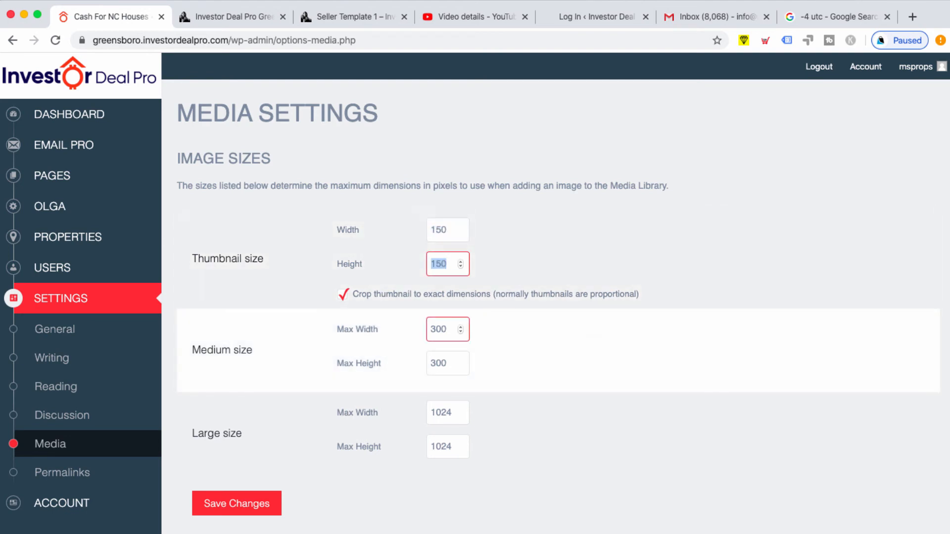
pyautogui.moveTo(448, 330); pyautogui.dragTo(429, 330)
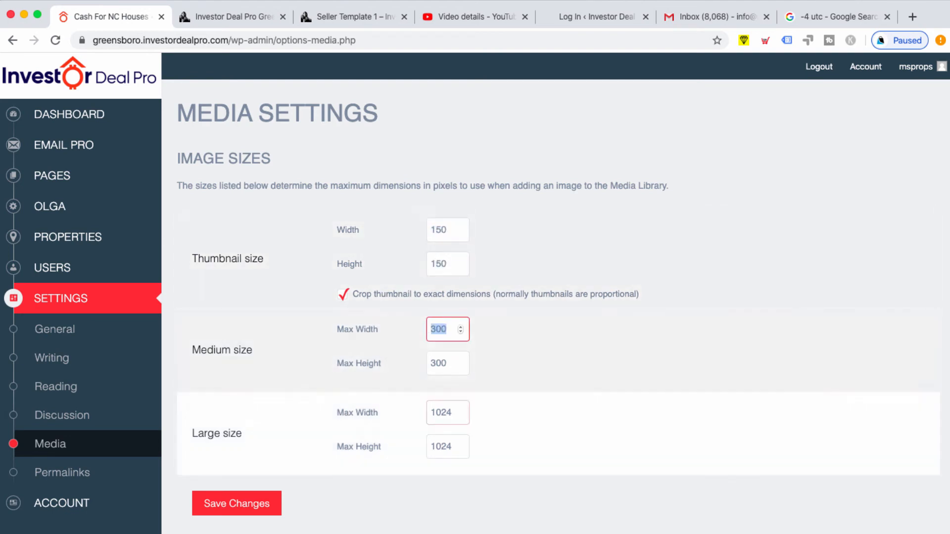
pyautogui.doubleClick(442, 412)
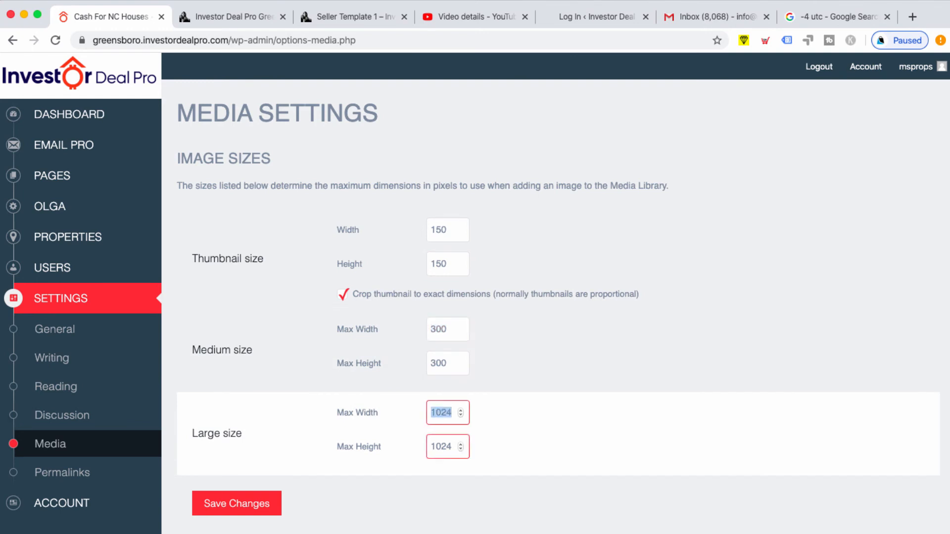
pyautogui.doubleClick(442, 447)
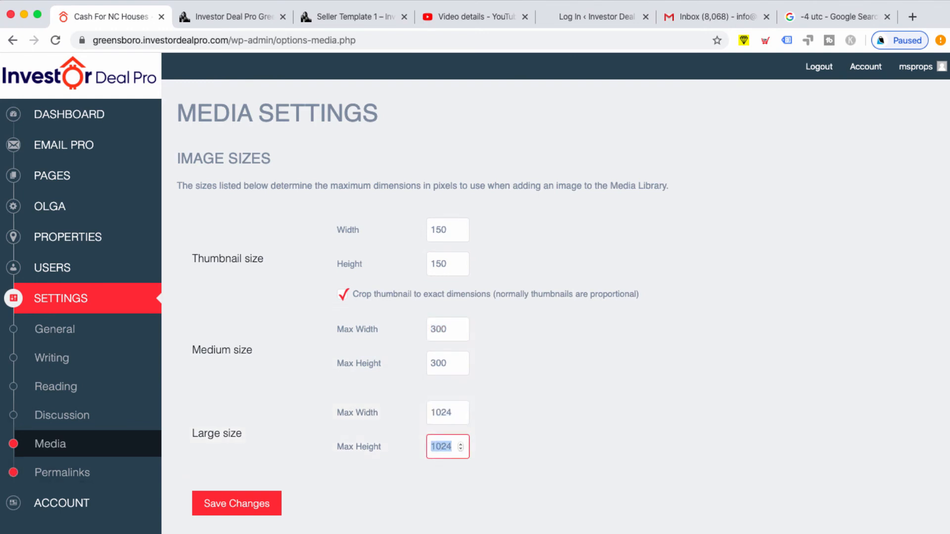
# Step: Open the permalink settings, review the URL structures with Post name selected, and save the permalink settings
pyautogui.click(62, 473)
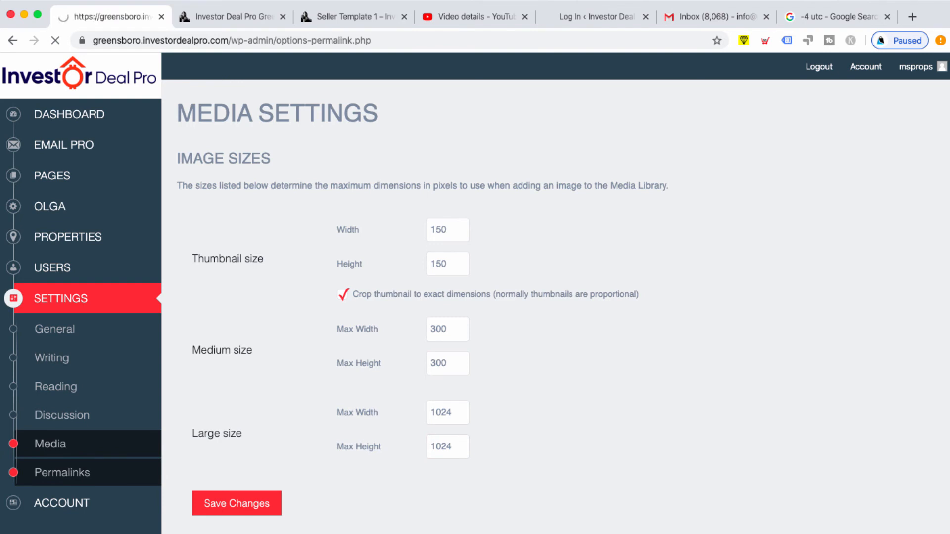
pyautogui.moveTo(341, 258); pyautogui.dragTo(570, 259)
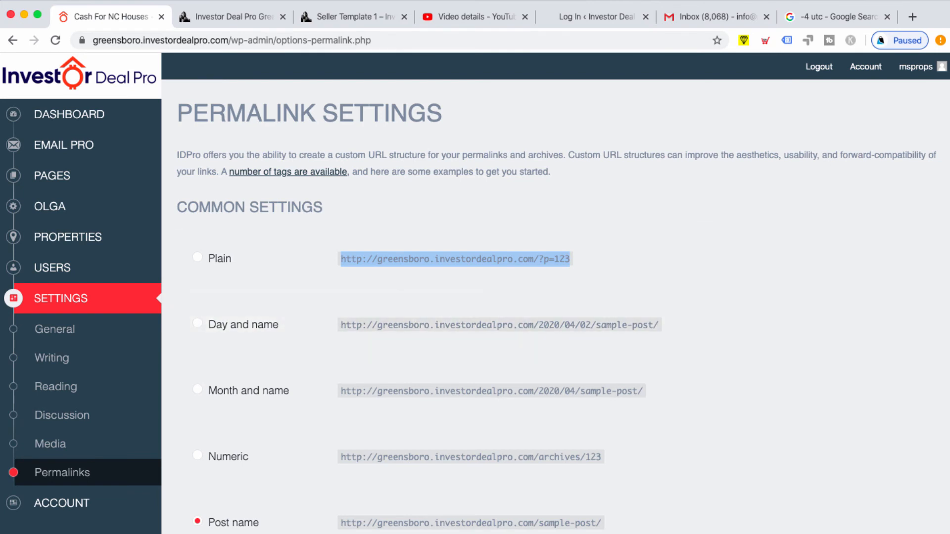
pyautogui.scroll(-3, 545, 366)
pyautogui.scroll(-1, 198, 361)
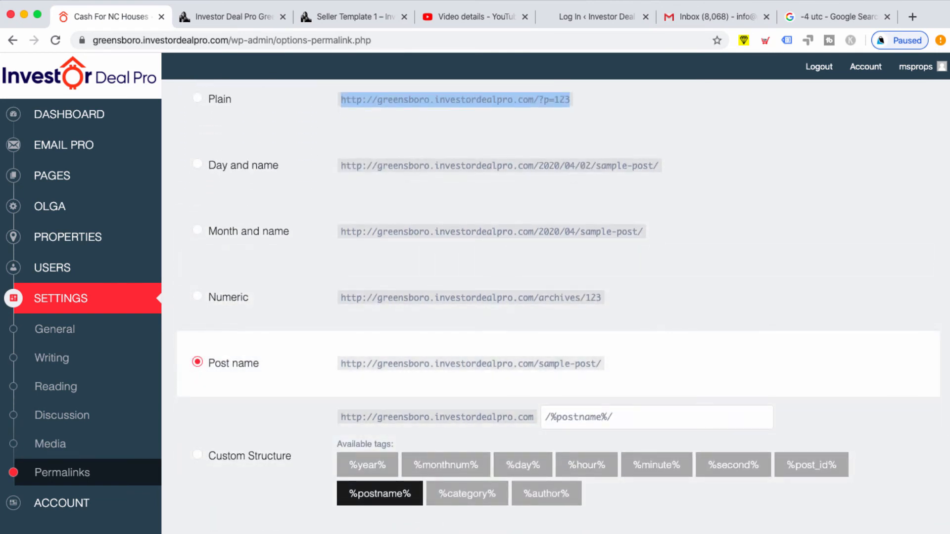
pyautogui.scroll(-6, 544, 366)
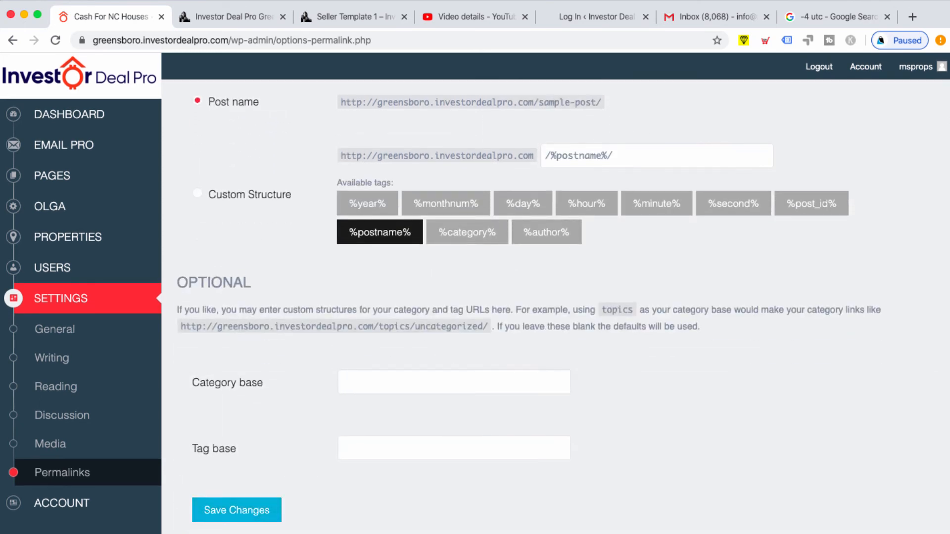
pyautogui.click(237, 510)
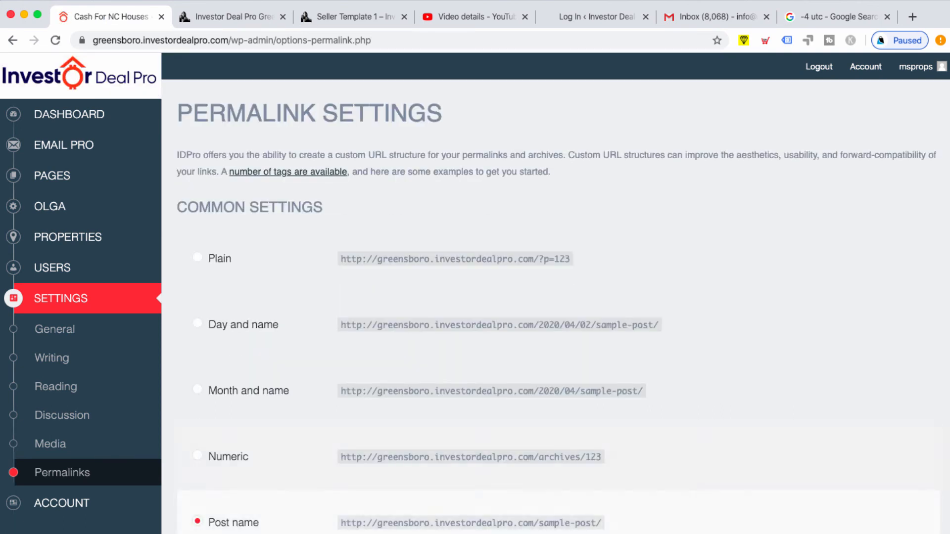
# Step: Reload the public homepage in the neighbouring browser tab, check its page title and layout, and return to the admin site
pyautogui.hotkey('ctrl', 'Tab')
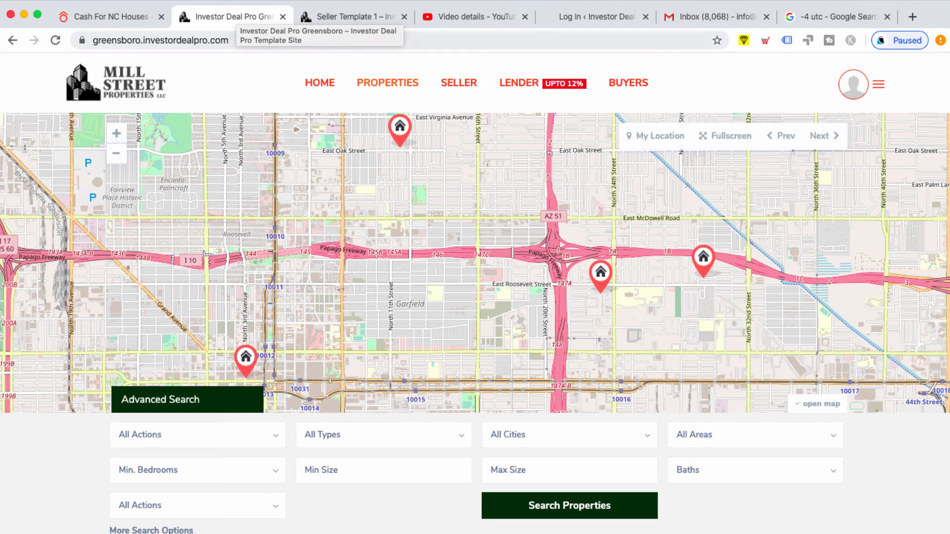
pyautogui.press('super+l')
pyautogui.press('Return')
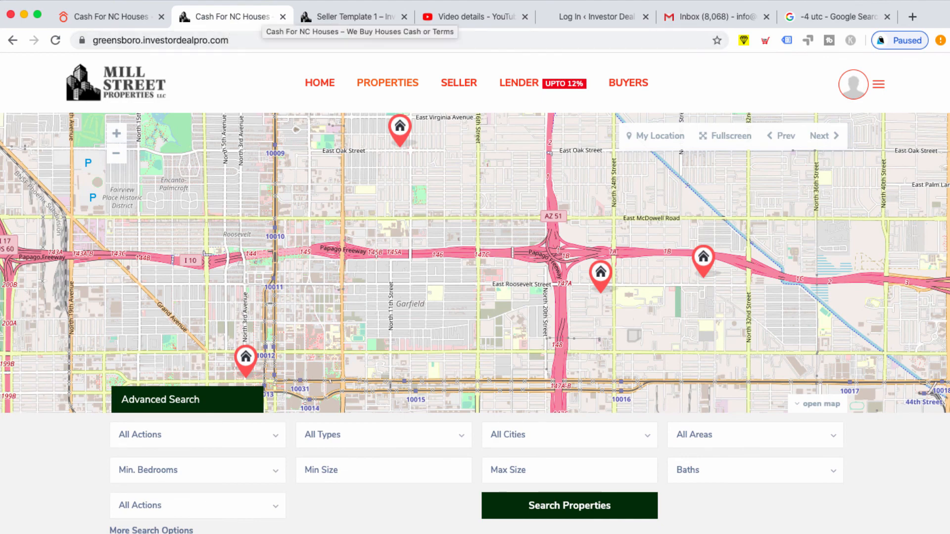
pyautogui.scroll(-3, 475, 297)
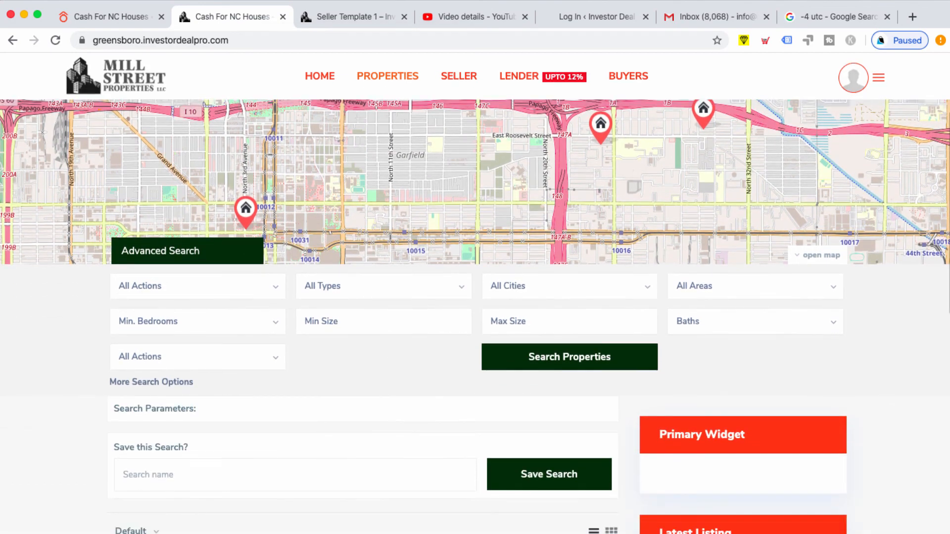
pyautogui.scroll(3, 475, 297)
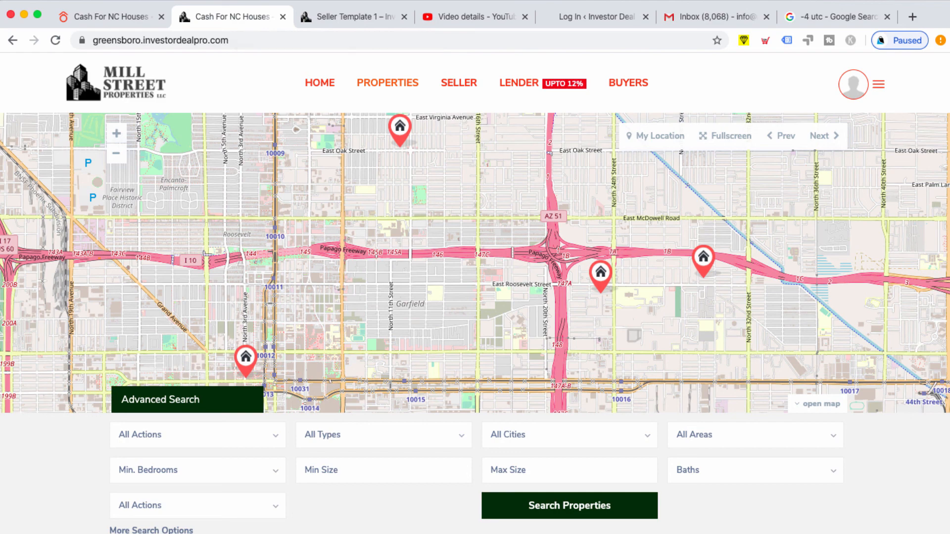
pyautogui.click(111, 17)
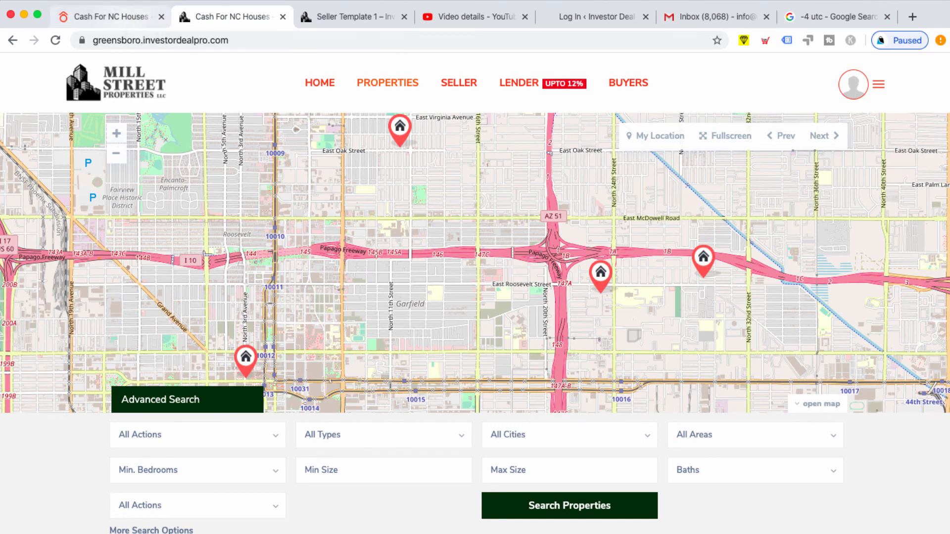